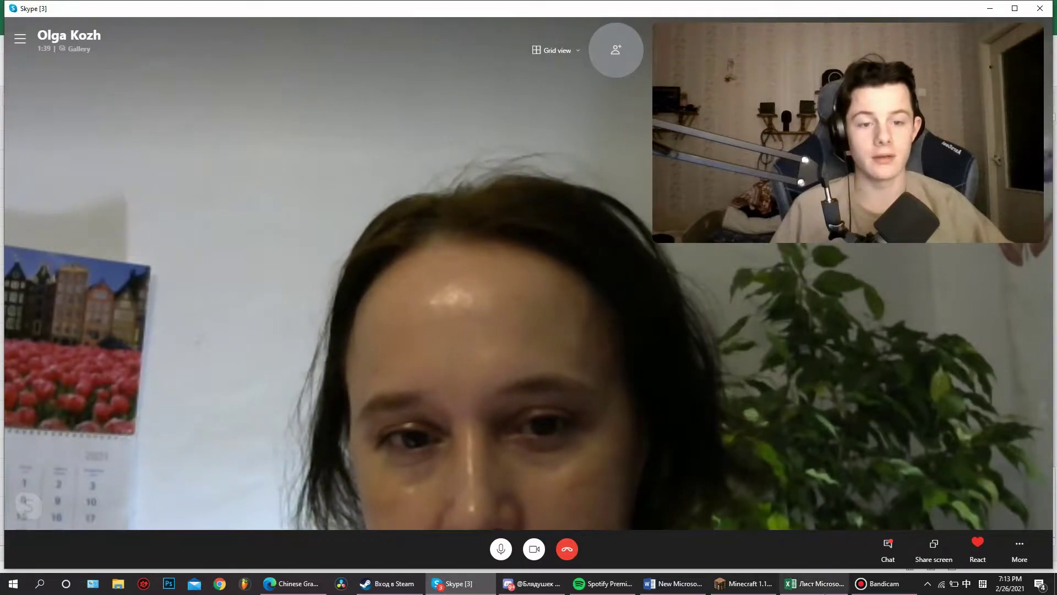
- Switch to the Excel workbook, review the Chinese sentences in column A, and return to the Skype call
{"action": "left_click", "coordinate": [818, 583]}
{"action": "scroll", "coordinate": [408, 373], "scroll_direction": "up", "scroll_amount": 19}
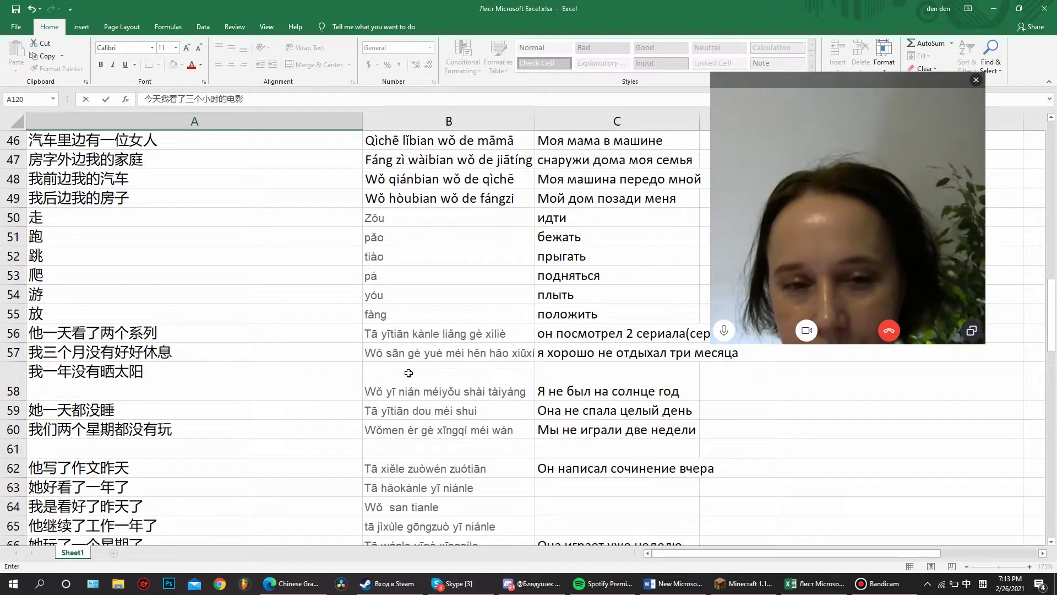
{"action": "scroll", "coordinate": [408, 373], "scroll_direction": "down", "scroll_amount": 20}
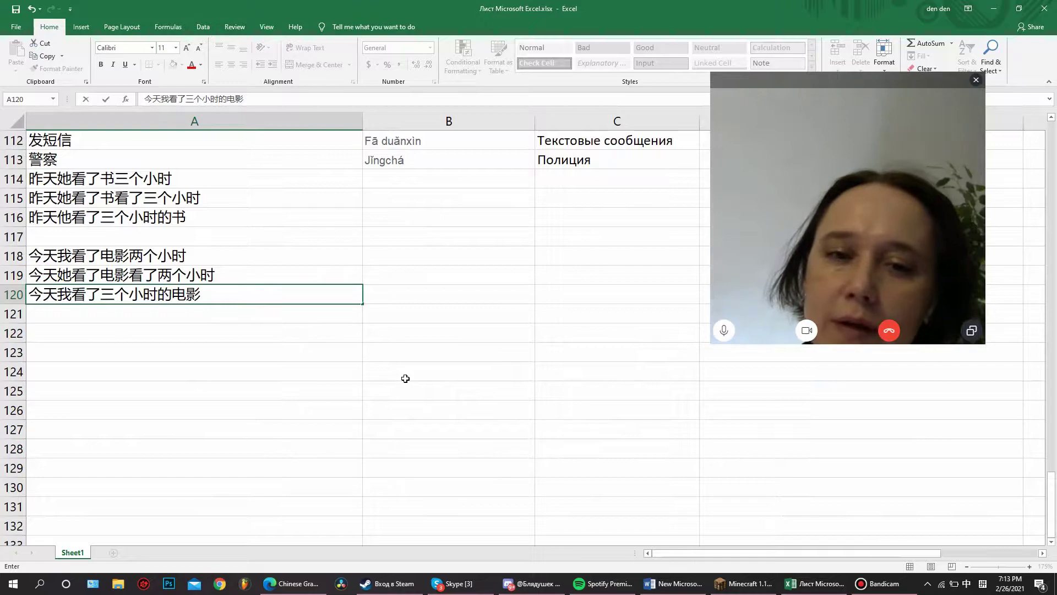
{"action": "left_click", "coordinate": [764, 194]}
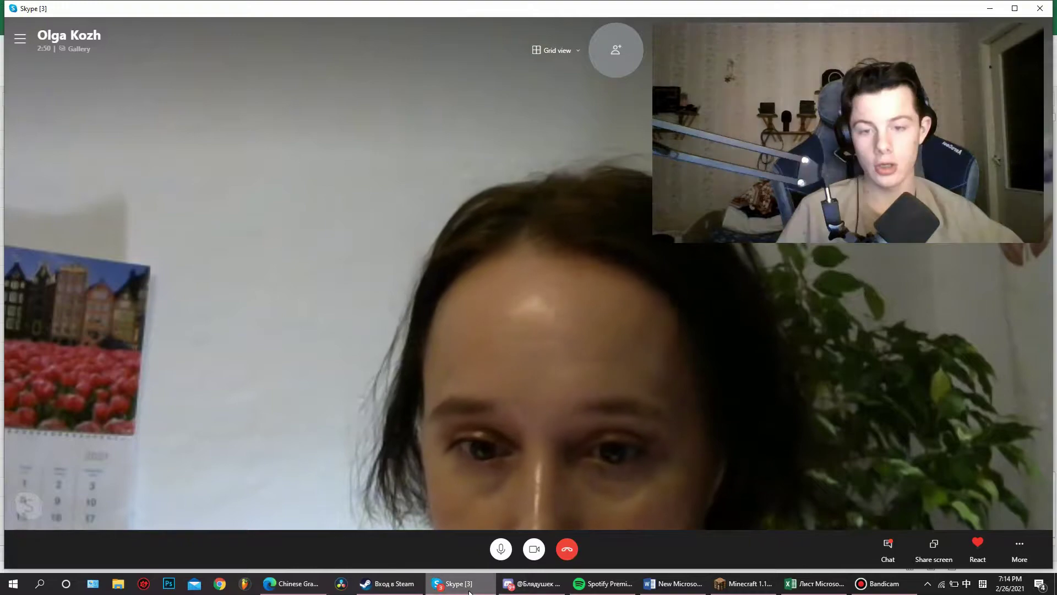
{"action": "left_click", "coordinate": [468, 588]}
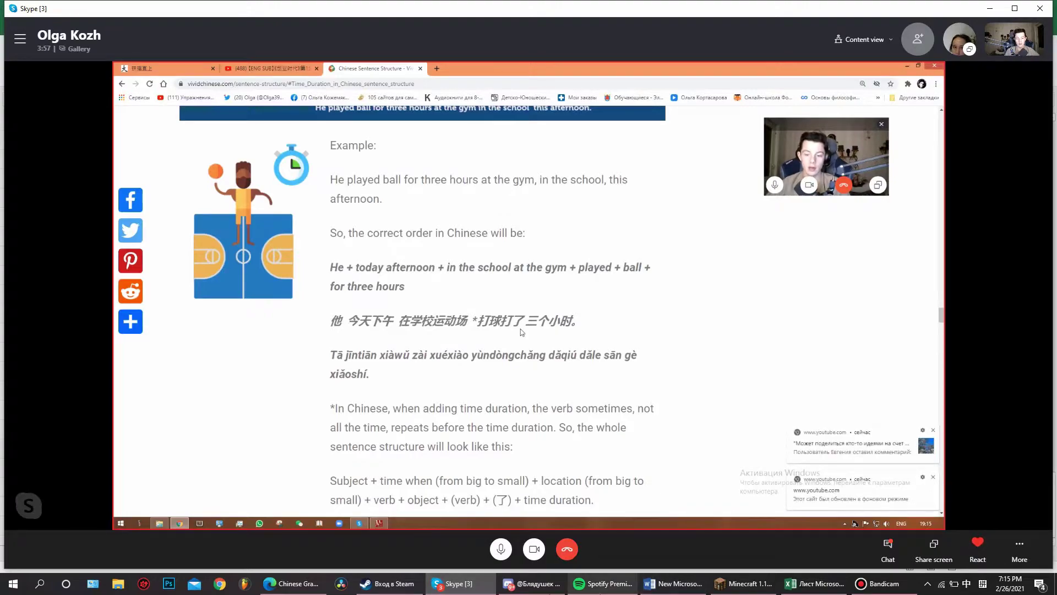
- Switch to the Excel workbook, close the floating Skype preview, and select the sentence in cell A116
{"action": "left_click", "coordinate": [811, 590]}
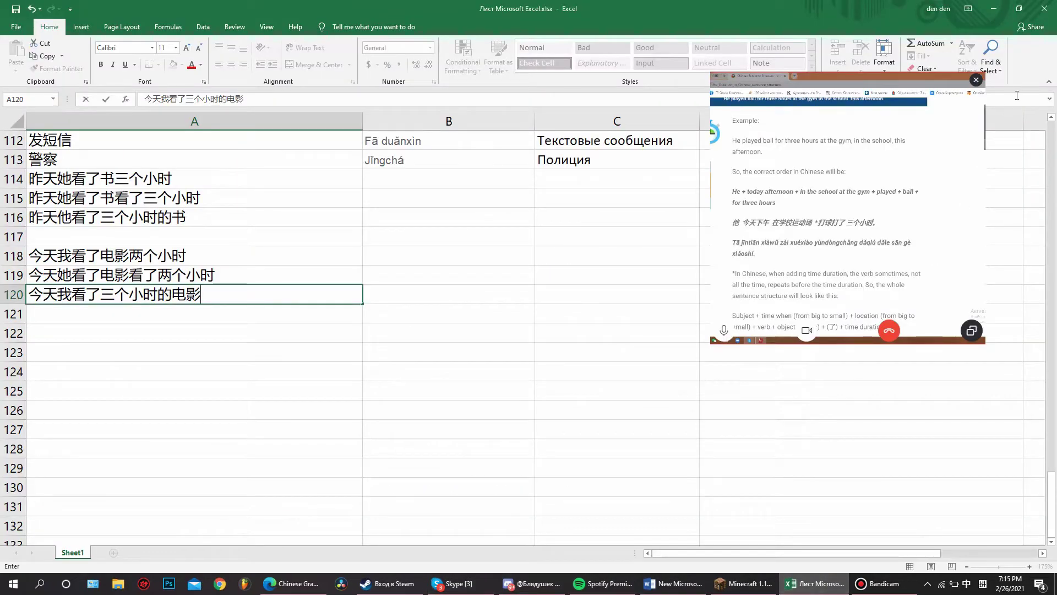
{"action": "left_click", "coordinate": [976, 82]}
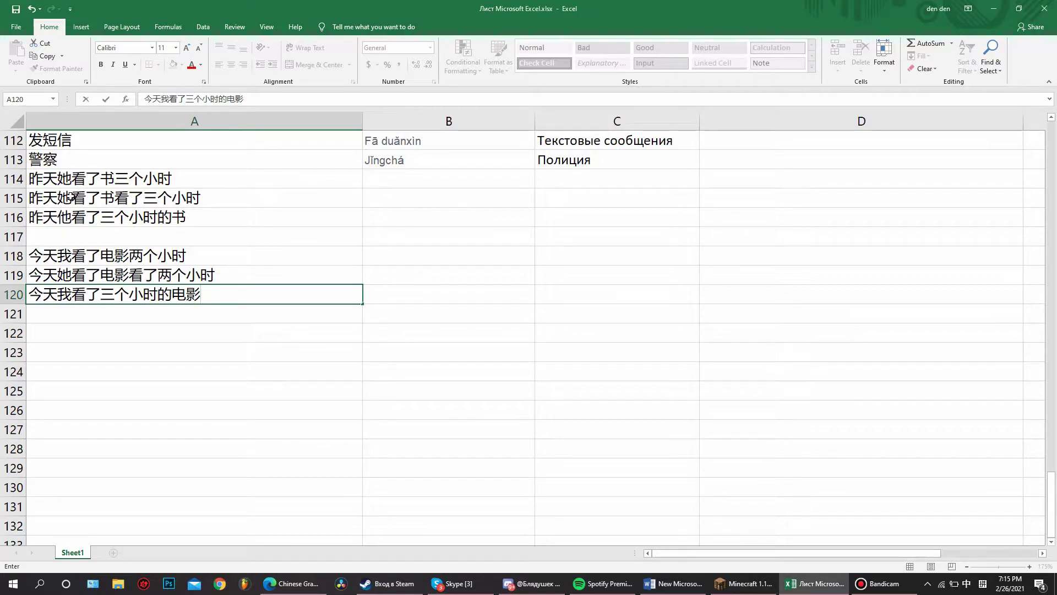
{"action": "left_click", "coordinate": [72, 196]}
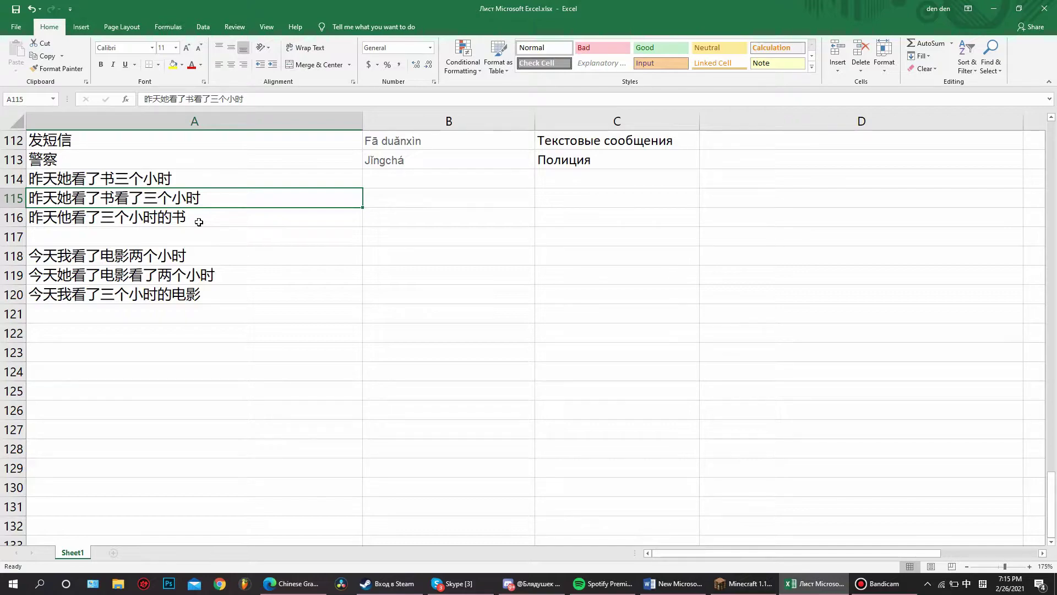
{"action": "left_click", "coordinate": [160, 221]}
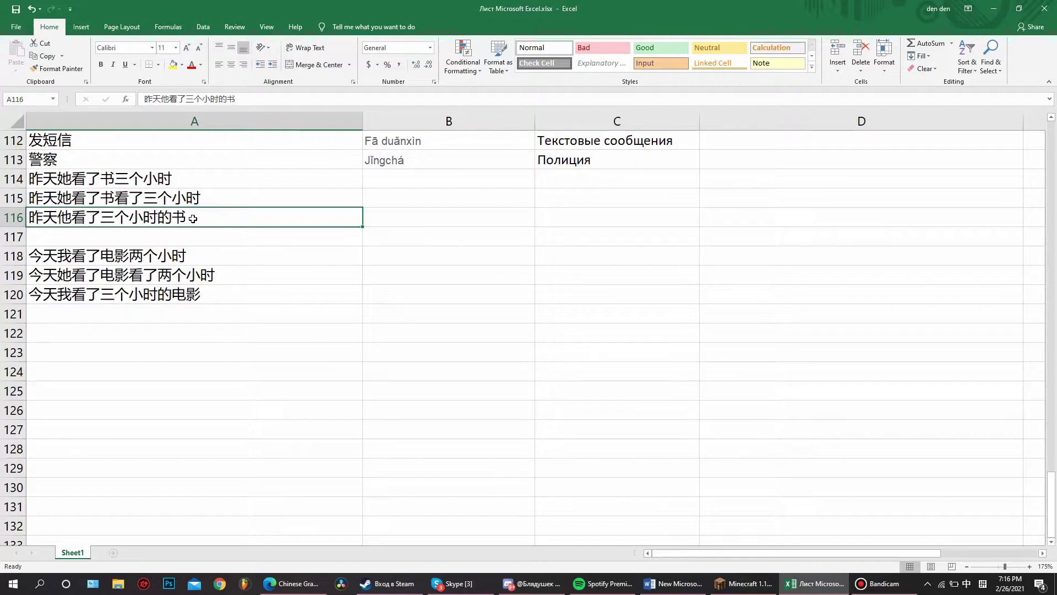
- Clear the sentence 今天我看了电影两个小时 from cell A118
{"action": "double_click", "coordinate": [197, 255]}
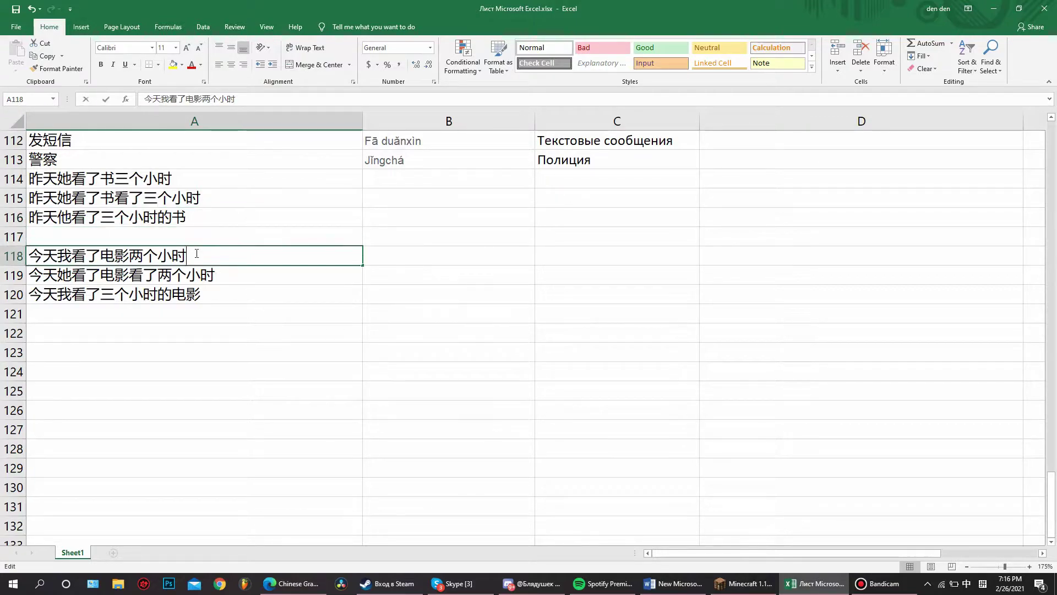
{"action": "left_click_drag", "start_coordinate": [187, 256], "coordinate": [30, 256]}
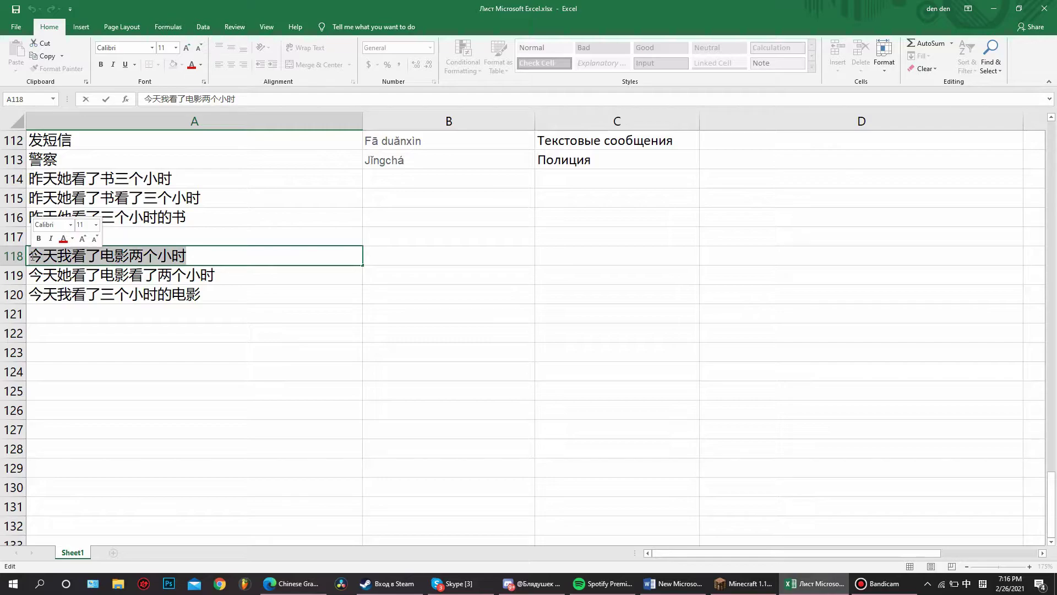
{"action": "key", "text": "Delete"}
{"action": "scroll", "coordinate": [162, 170], "scroll_direction": "up", "scroll_amount": 18}
{"action": "left_click", "coordinate": [200, 199]}
- Clear the sentence 昨天她看了书三个小时 from cell A114
{"action": "scroll", "coordinate": [223, 250], "scroll_direction": "up", "scroll_amount": 2}
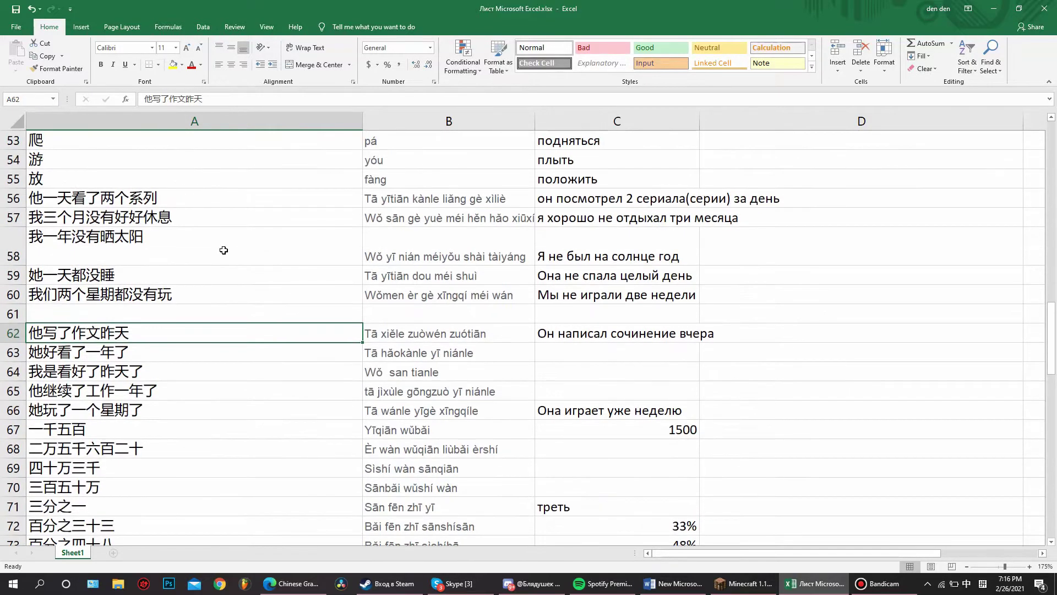
{"action": "scroll", "coordinate": [224, 250], "scroll_direction": "down", "scroll_amount": 7}
{"action": "scroll", "coordinate": [224, 250], "scroll_direction": "down", "scroll_amount": 17}
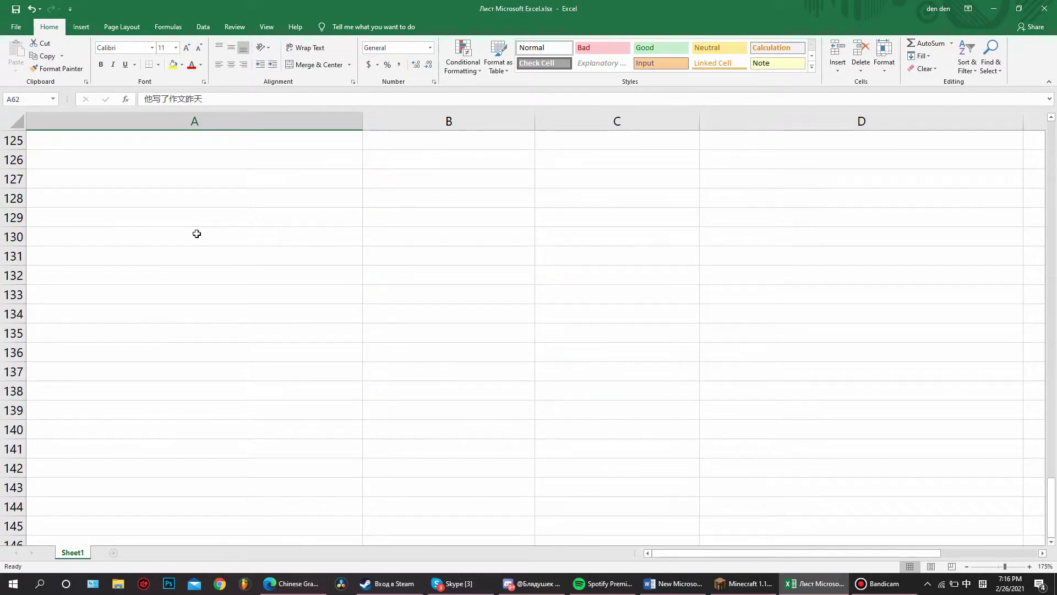
{"action": "scroll", "coordinate": [204, 233], "scroll_direction": "up", "scroll_amount": 4}
{"action": "scroll", "coordinate": [197, 233], "scroll_direction": "up", "scroll_amount": 1}
{"action": "double_click", "coordinate": [192, 217]}
{"action": "double_click", "coordinate": [192, 218]}
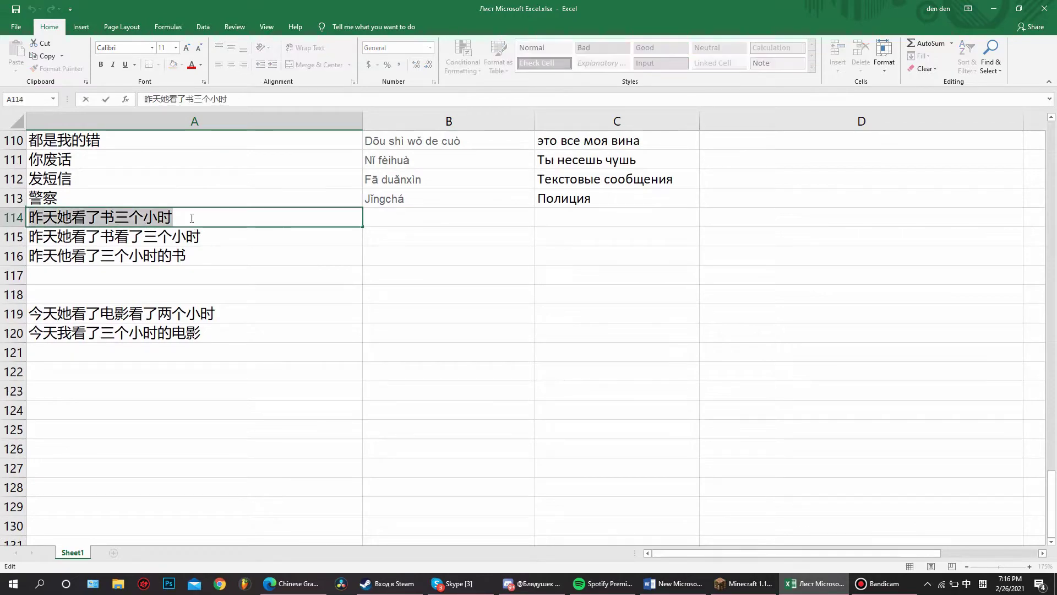
{"action": "key", "text": "BackSpace"}
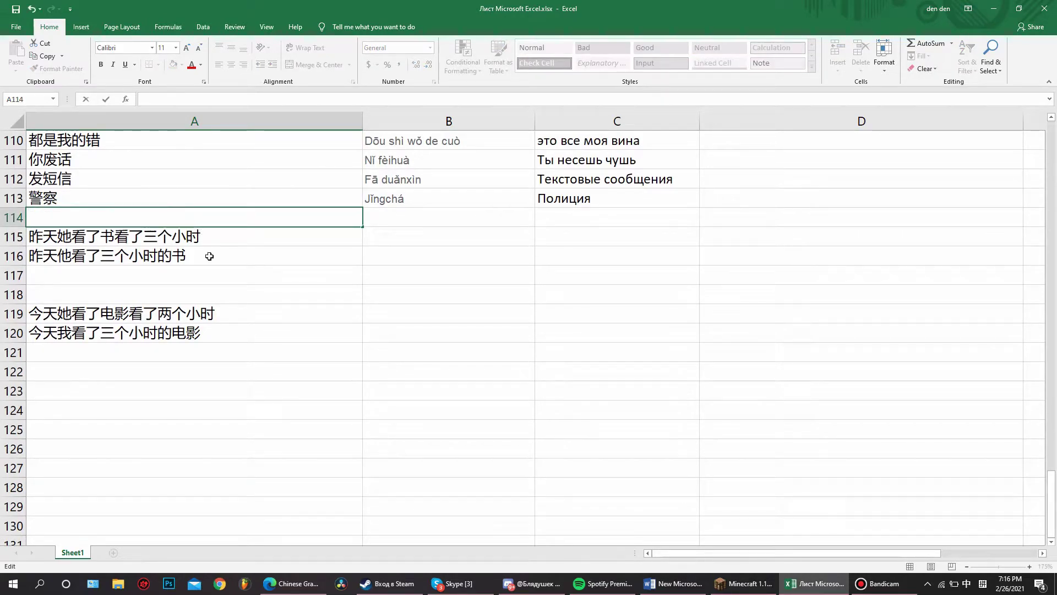
- Replace the pronoun 她 with 我 in cell A119 so the sentence reads 今天我看了电影看了两个小时
{"action": "left_click", "coordinate": [205, 313]}
{"action": "left_click", "coordinate": [190, 347]}
{"action": "left_click", "coordinate": [176, 314]}
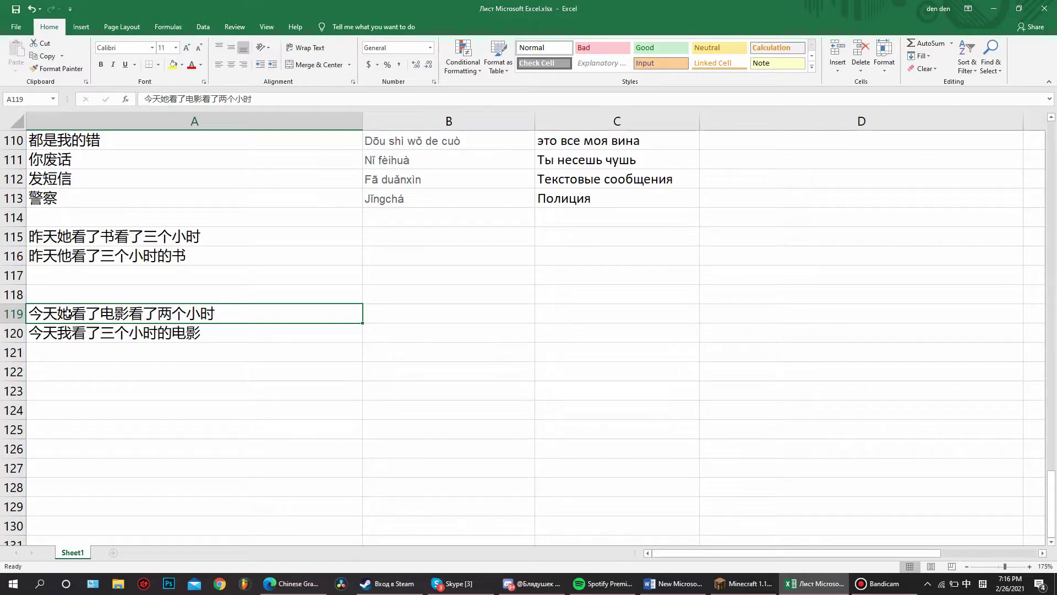
{"action": "double_click", "coordinate": [71, 314]}
{"action": "key", "text": "BackSpace"}
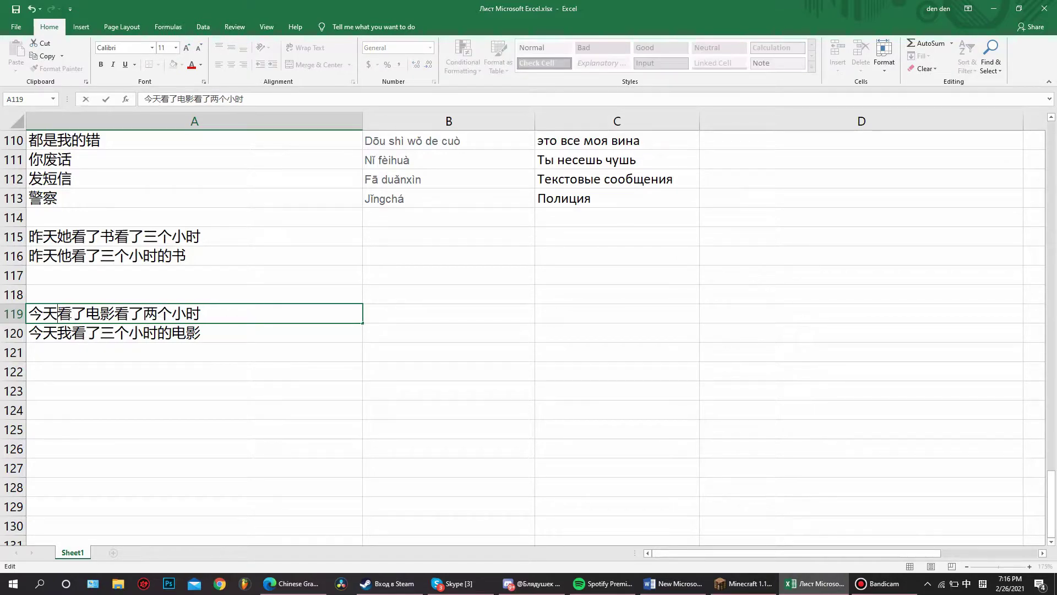
{"action": "type", "text": "wo"}
{"action": "key", "text": "space"}
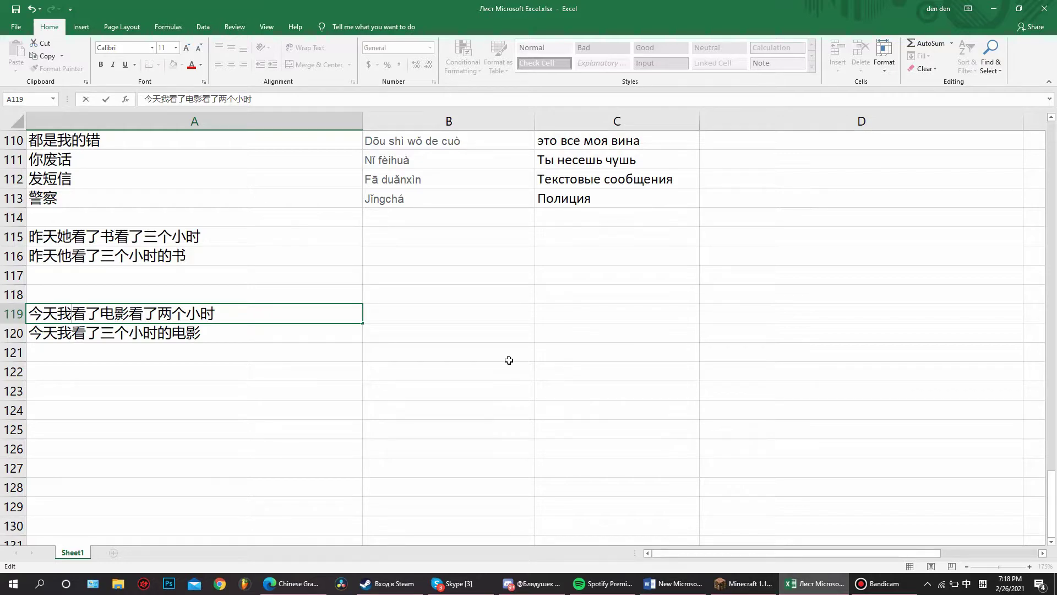
- Switch from the Excel workbook to the Skype call window
{"action": "left_click", "coordinate": [518, 584]}
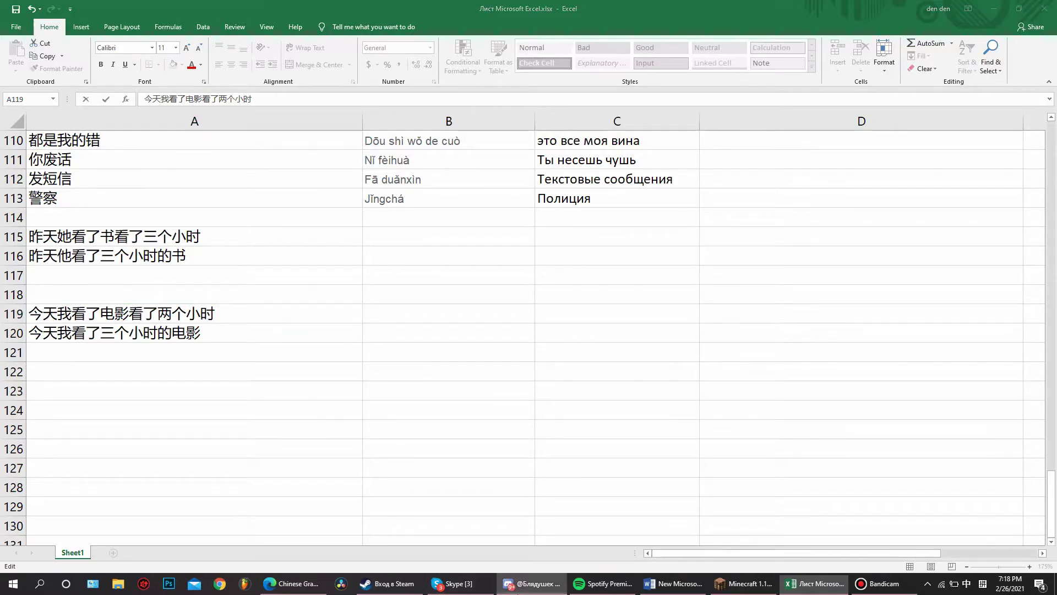
{"action": "left_click", "coordinate": [453, 584]}
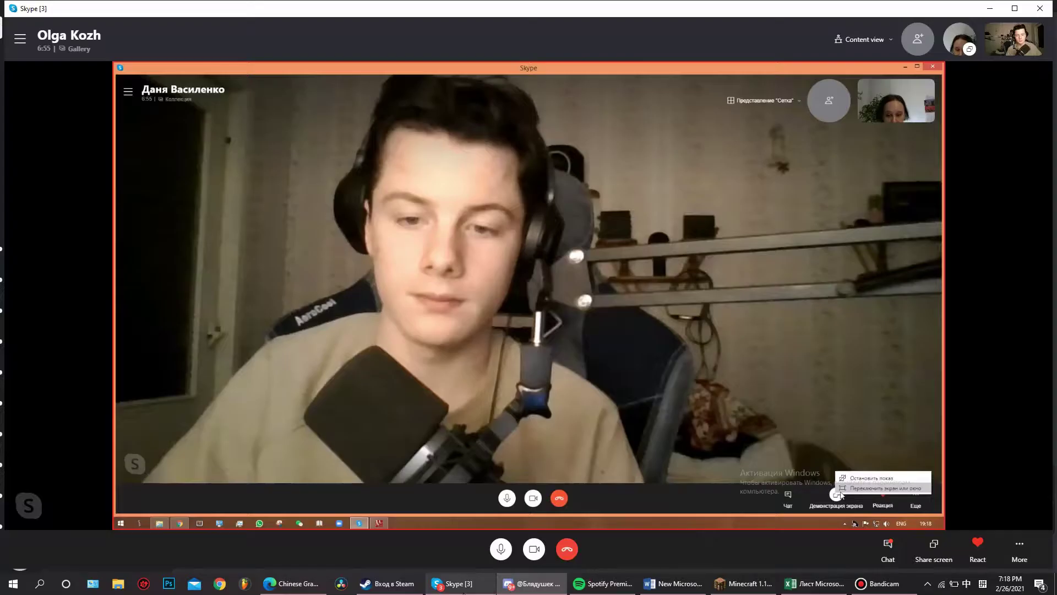